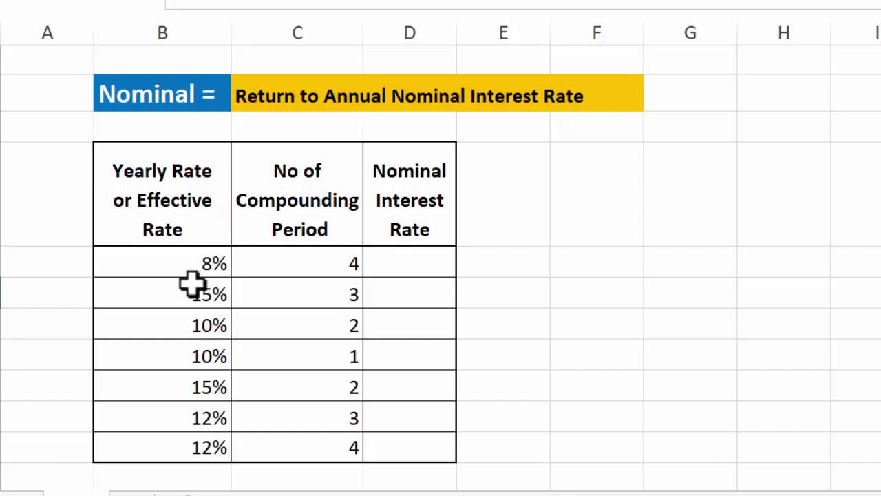
# Enter =NOMINAL(B5,C5) in D5, giving a 7.8% nominal rate for 8% compounded 4 times
pyautogui.click(183, 267)
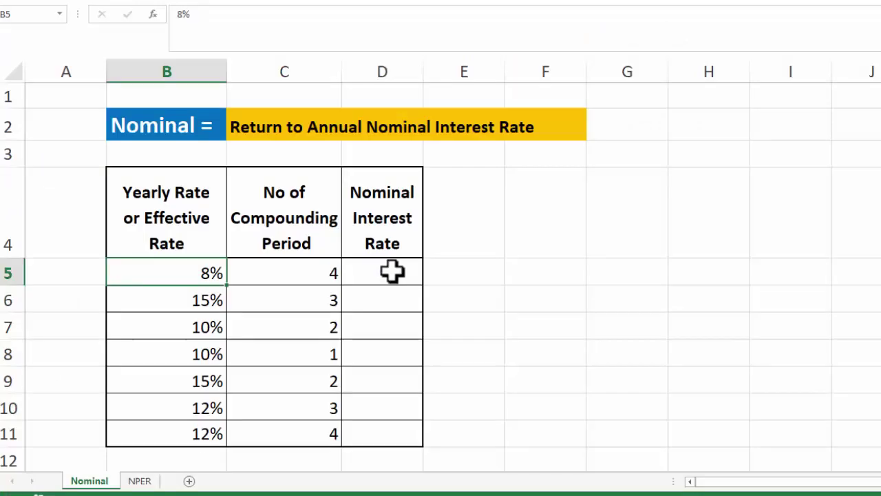
pyautogui.click(391, 272)
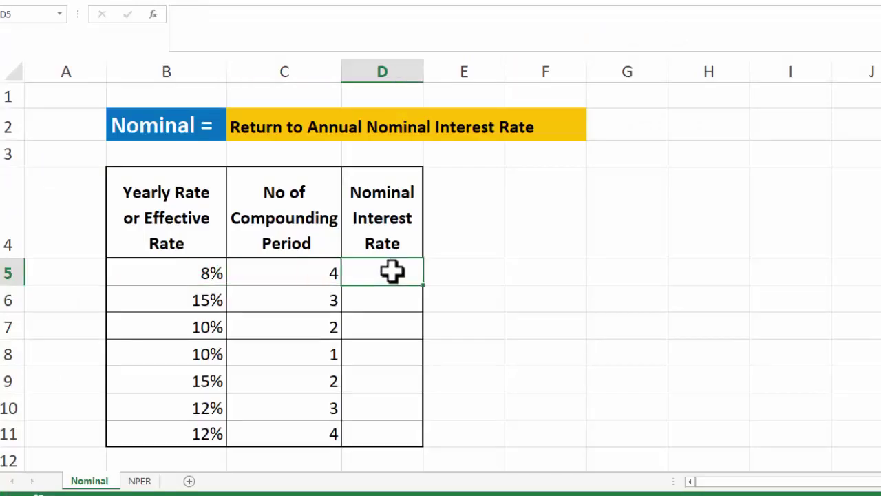
pyautogui.write('=')
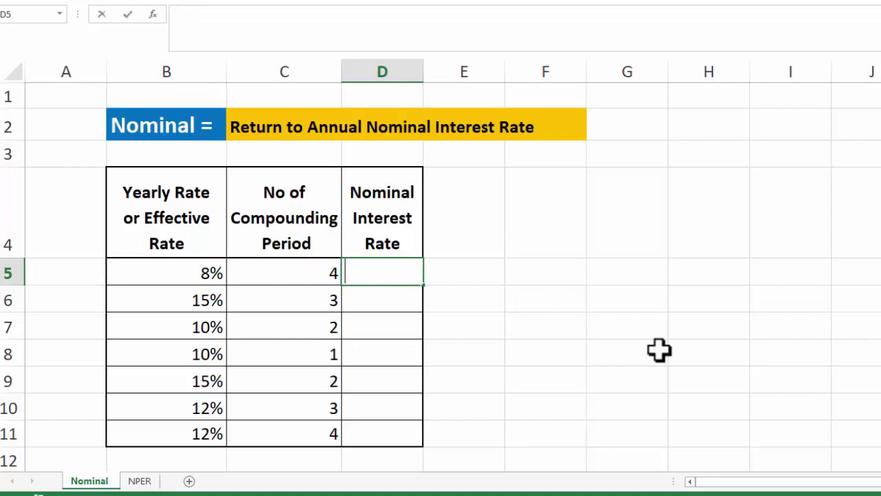
pyautogui.write('NOMI')
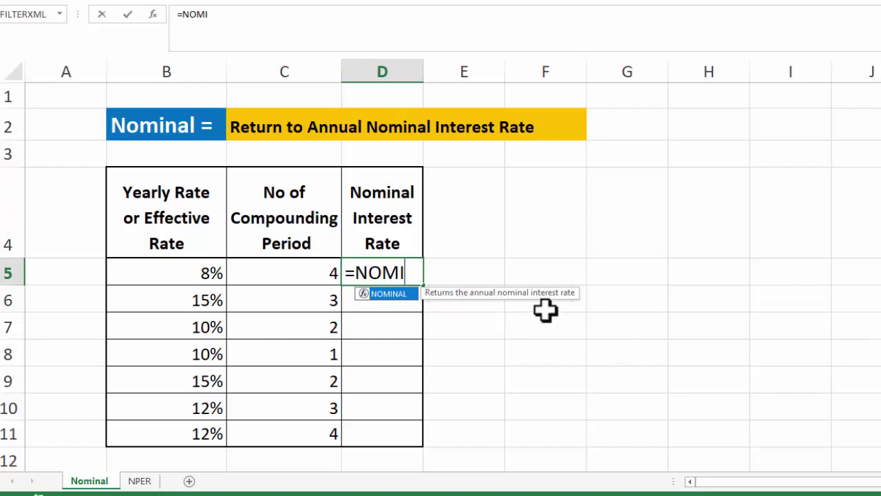
pyautogui.press('Tab')
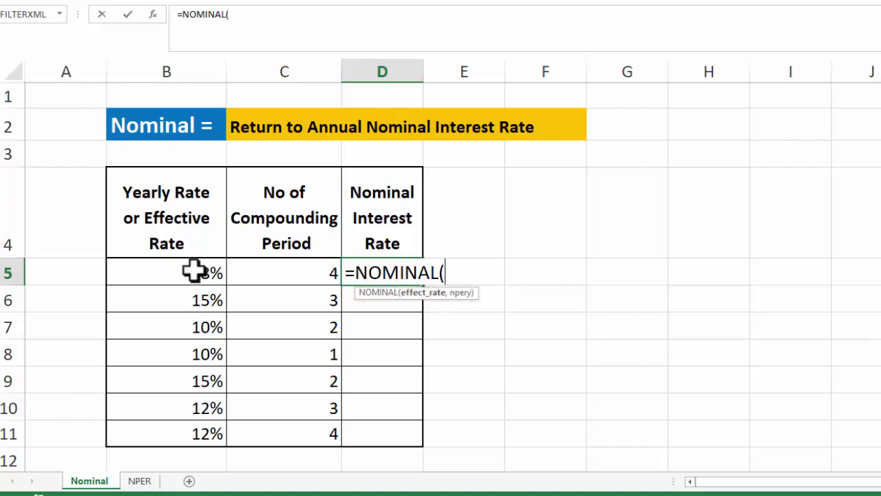
pyautogui.click(193, 272)
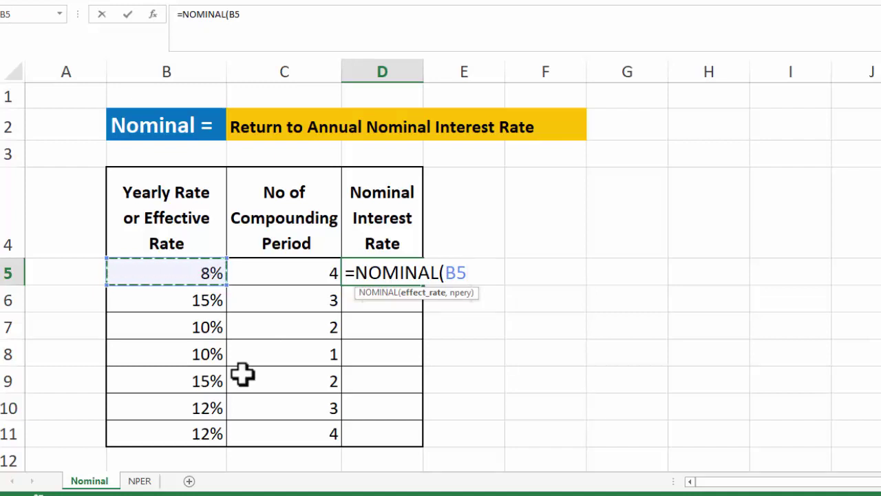
pyautogui.write(',')
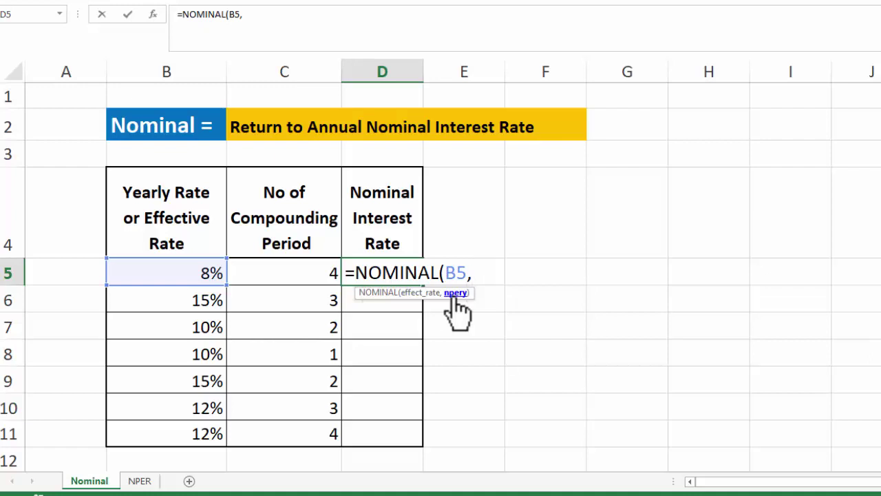
pyautogui.click(317, 273)
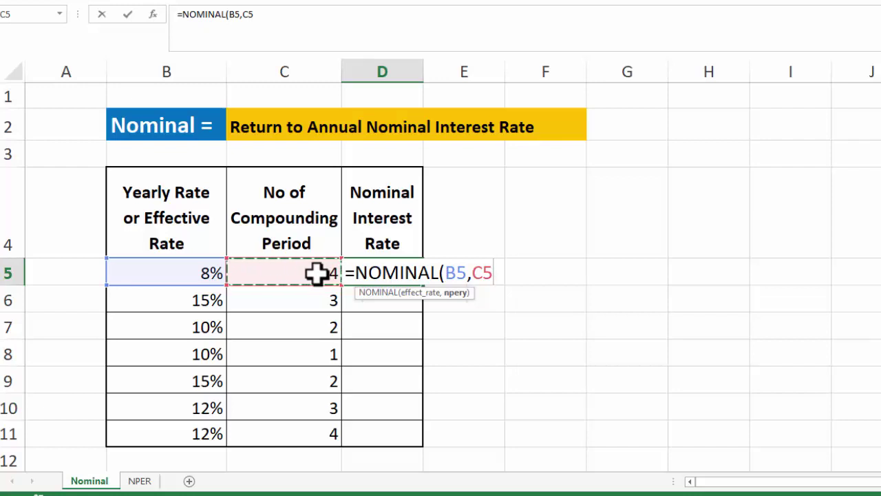
pyautogui.write(')')
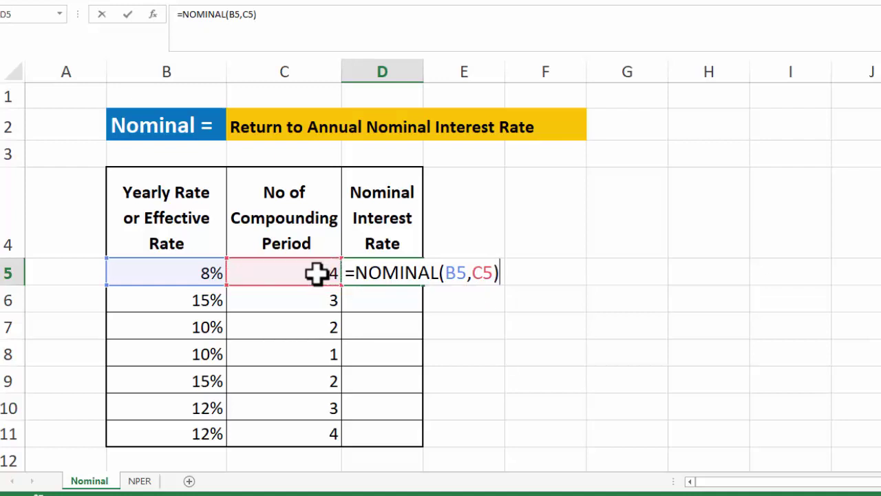
pyautogui.press('Return')
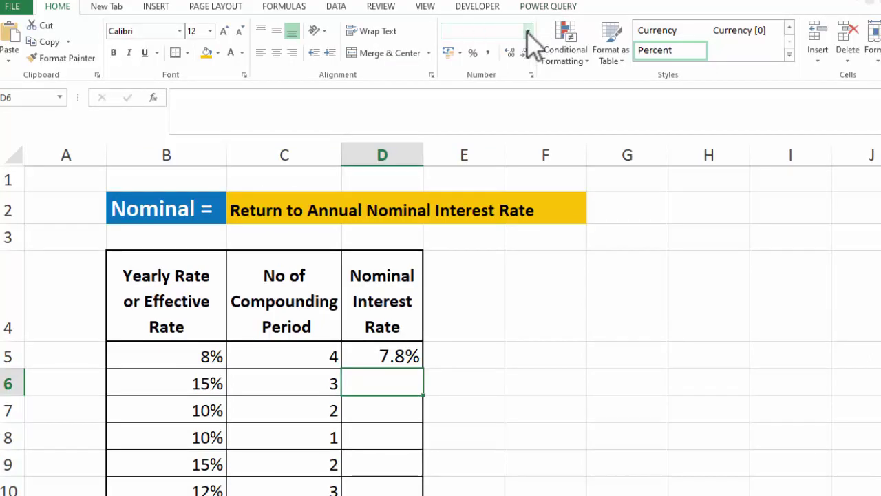
# Format D5 as a percentage (7.77%) and fill the NOMINAL formula down to D11
pyautogui.click(527, 32)
pyautogui.click(516, 59)
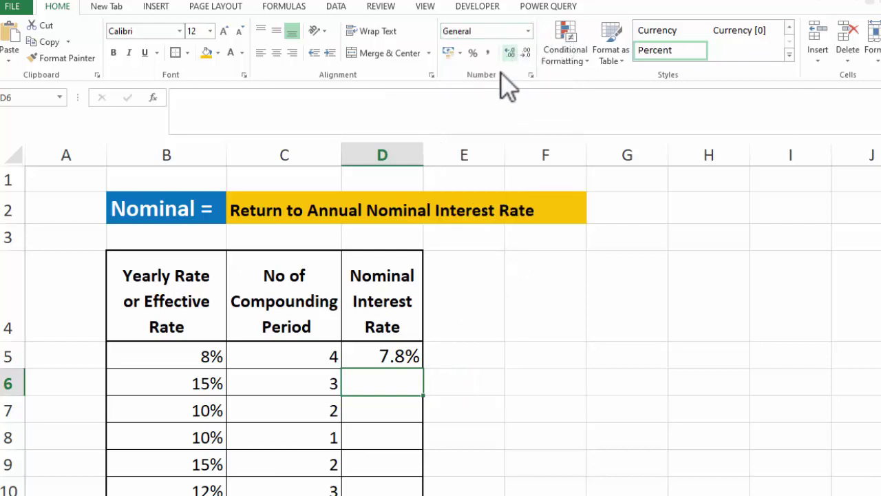
pyautogui.click(384, 356)
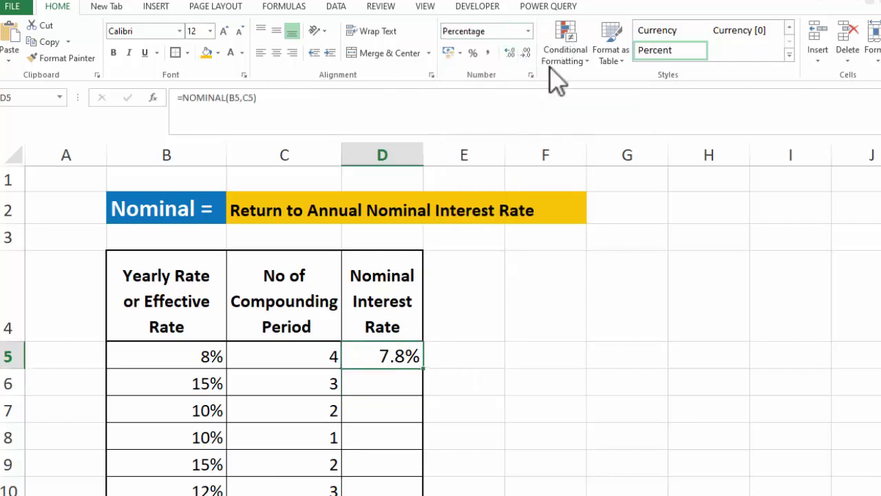
pyautogui.click(528, 31)
pyautogui.click(507, 60)
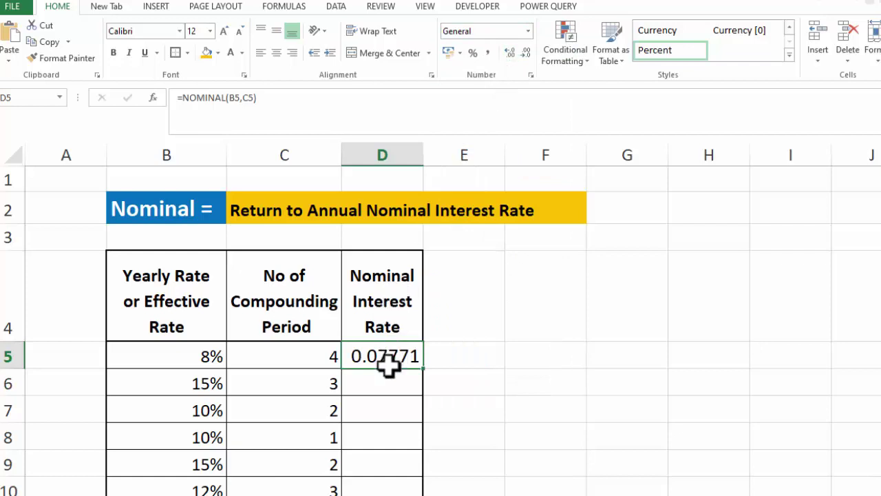
pyautogui.click(527, 31)
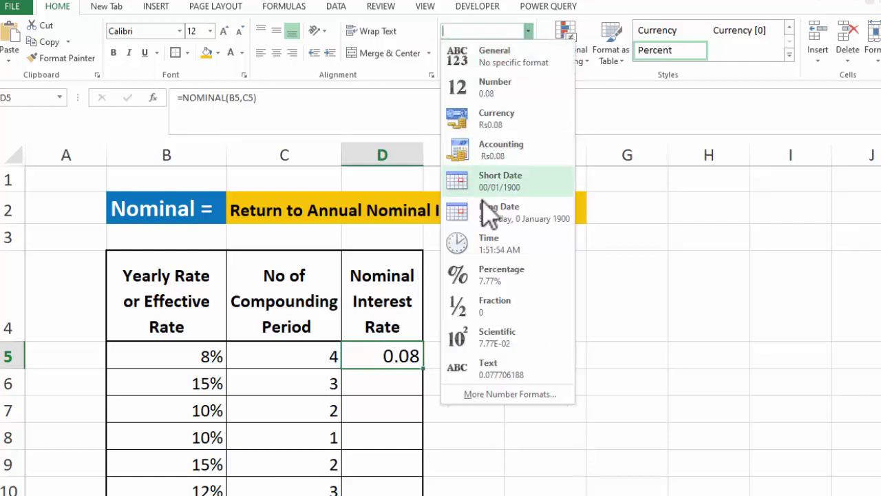
pyautogui.click(491, 277)
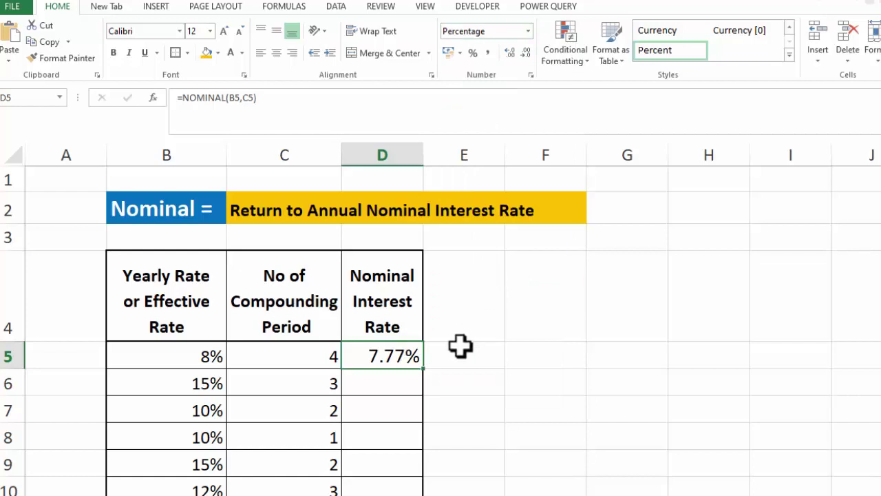
pyautogui.doubleClick(427, 369)
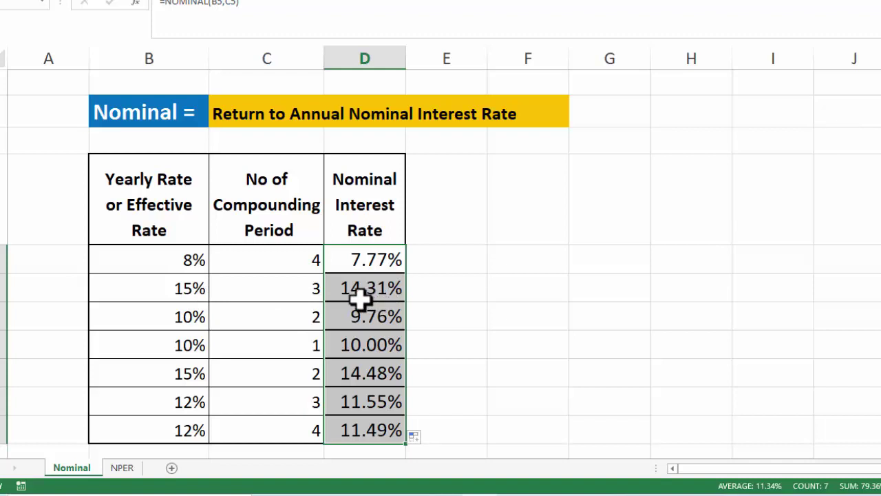
pyautogui.click(505, 315)
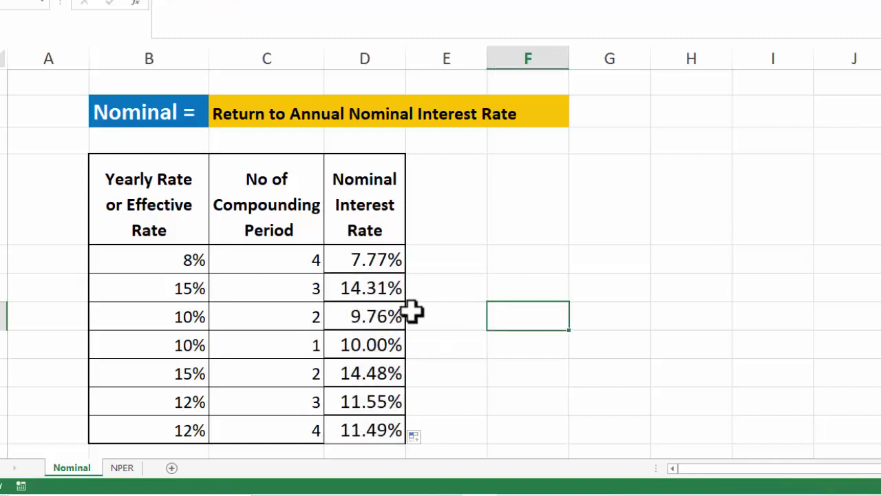
pyautogui.moveTo(370, 261); pyautogui.dragTo(368, 423)
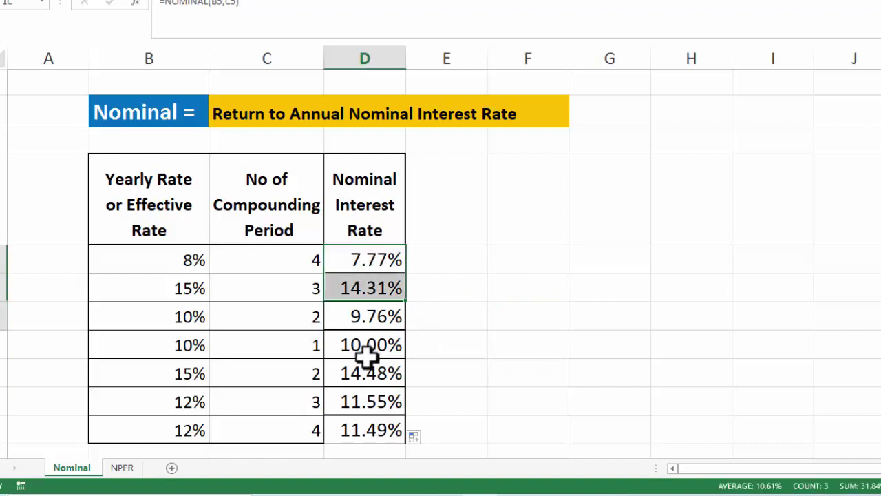
pyautogui.click(449, 320)
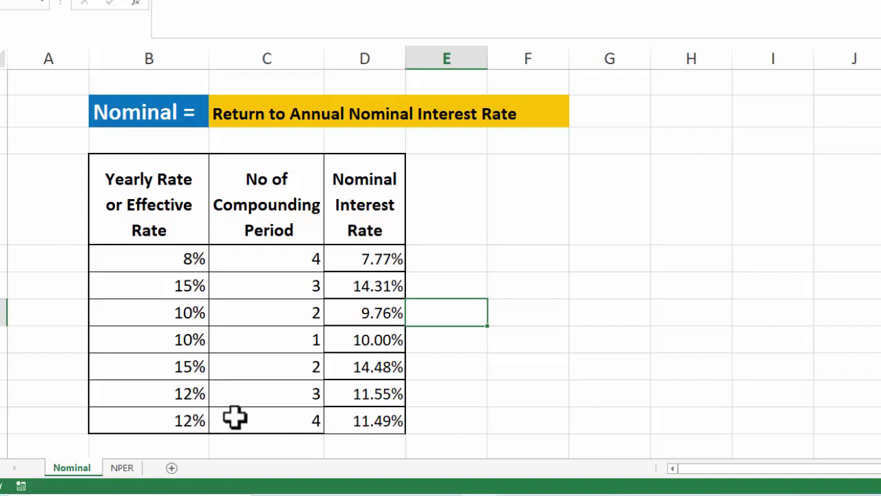
# Deselect the loan table on the NPER sheet (120,000 at 8% over 5 years)
pyautogui.click(551, 409)
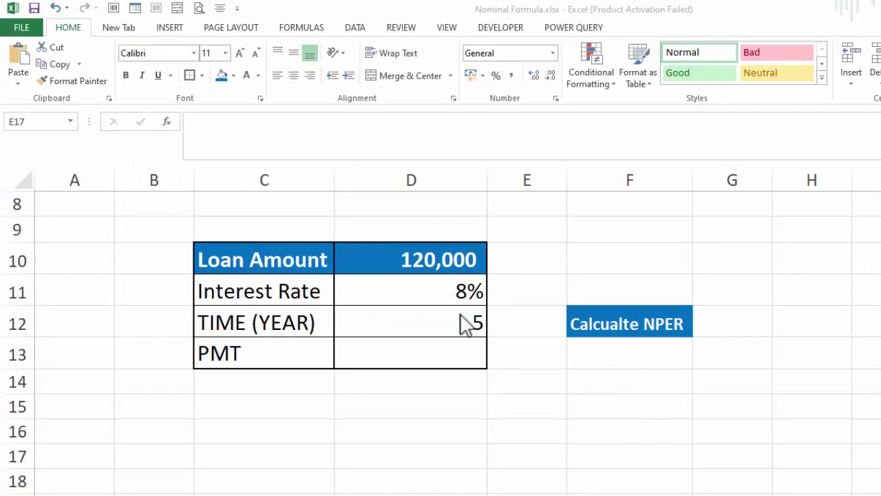
# Move the selection to the empty PMT cell D13 below the loan table
pyautogui.click(630, 330)
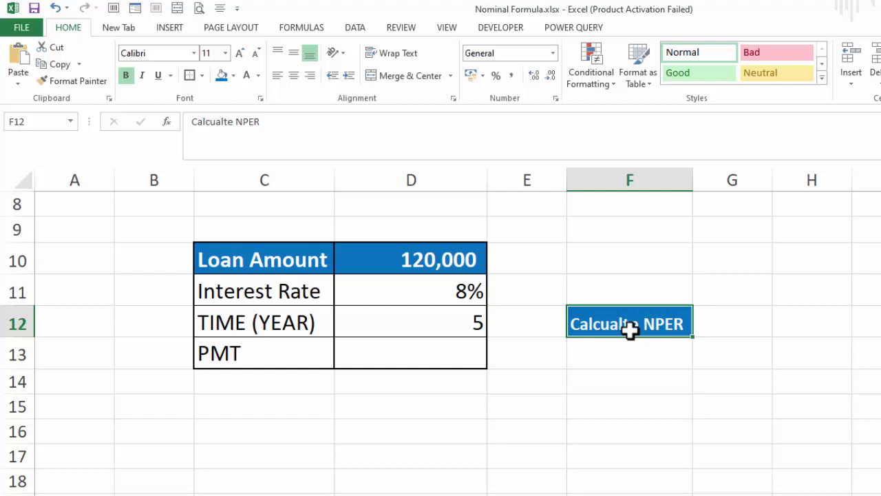
pyautogui.click(365, 366)
pyautogui.click(443, 446)
pyautogui.press('Up')
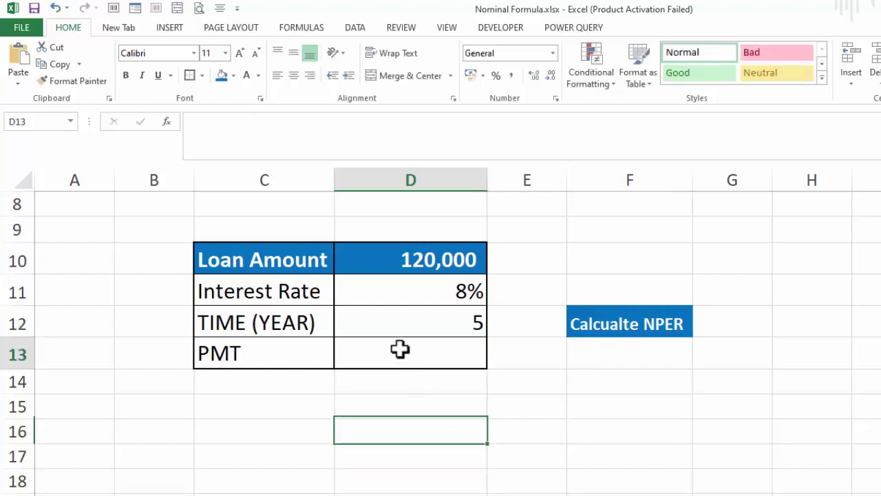
pyautogui.press('Up')
pyautogui.press('Up')
pyautogui.press('Up')
# Enter =PMT(D11/12,D12*12,D10) in D13, returning a monthly payment of -Rs2,433.17
pyautogui.write('=')
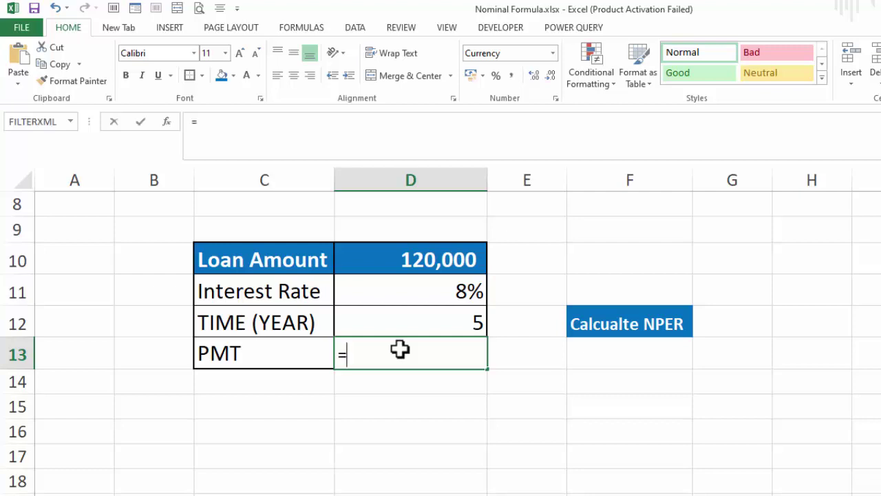
pyautogui.write('PMT')
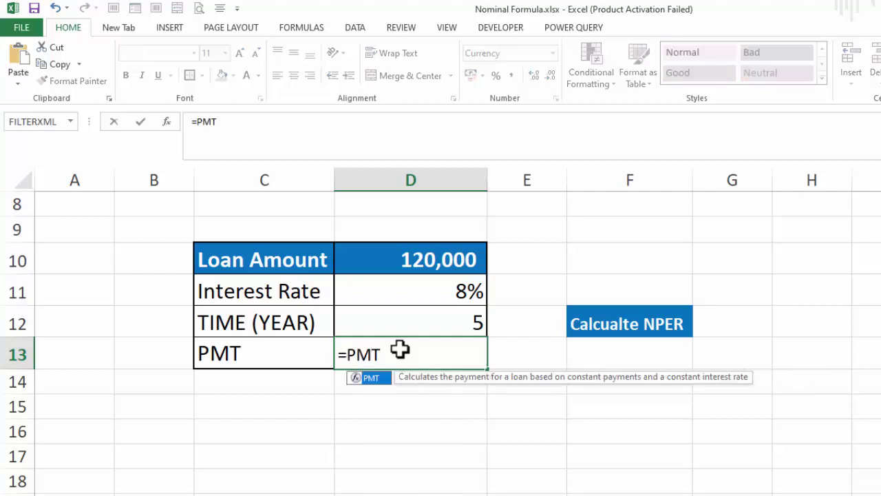
pyautogui.write('(')
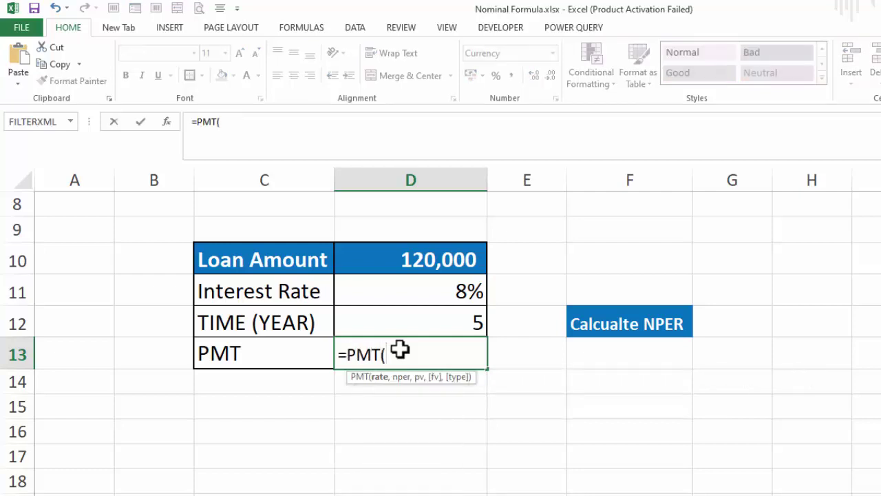
pyautogui.click(444, 295)
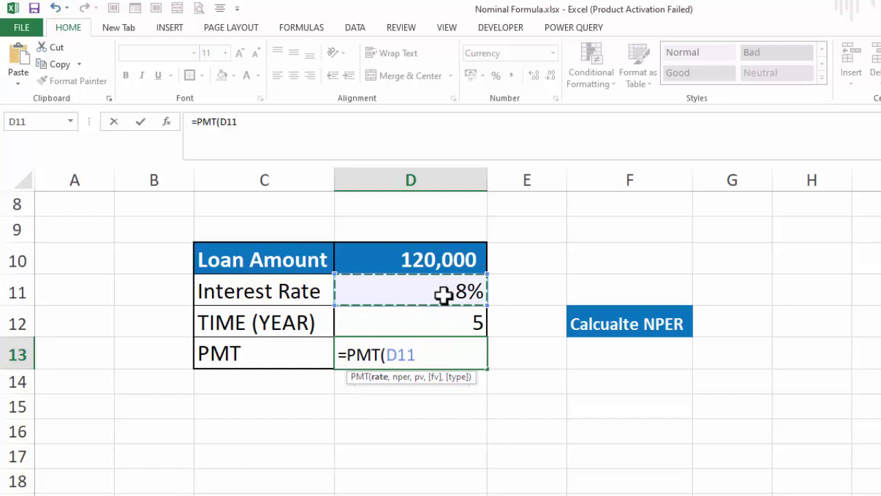
pyautogui.write('/')
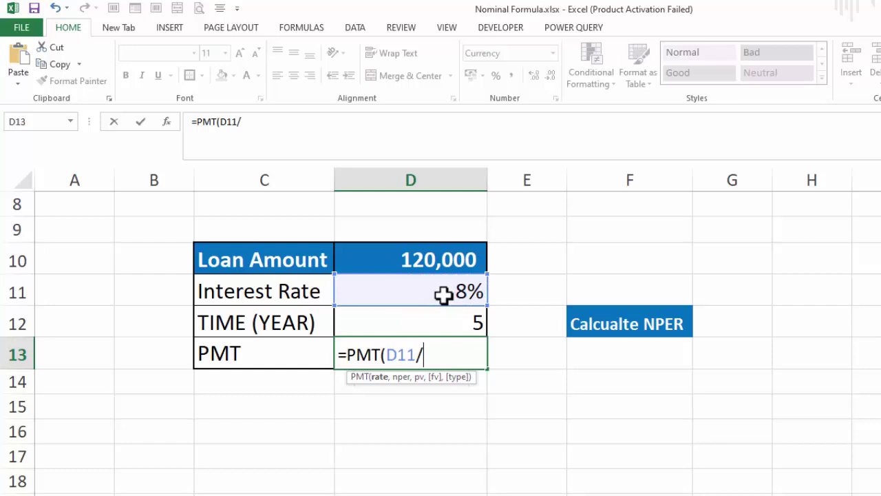
pyautogui.write('12,')
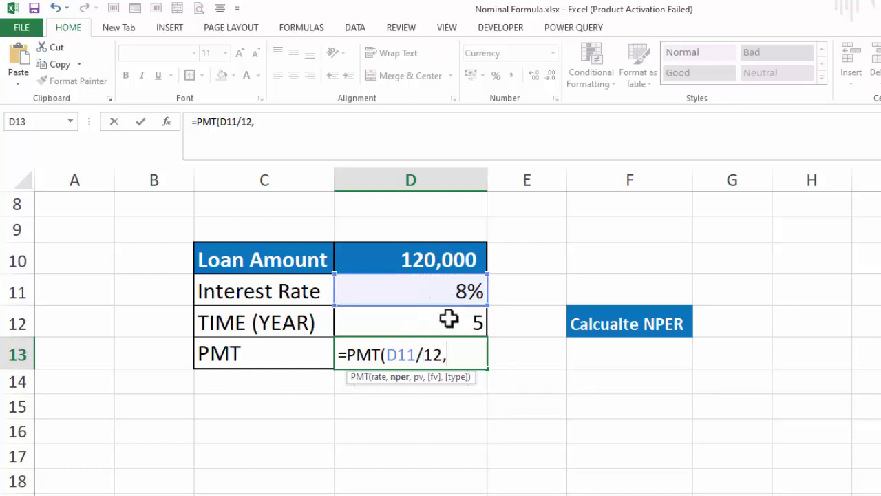
pyautogui.click(449, 318)
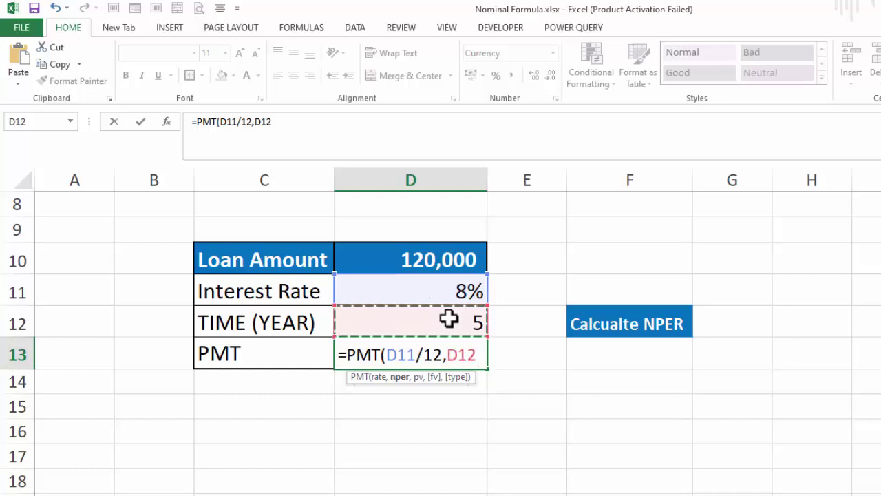
pyautogui.write('*12')
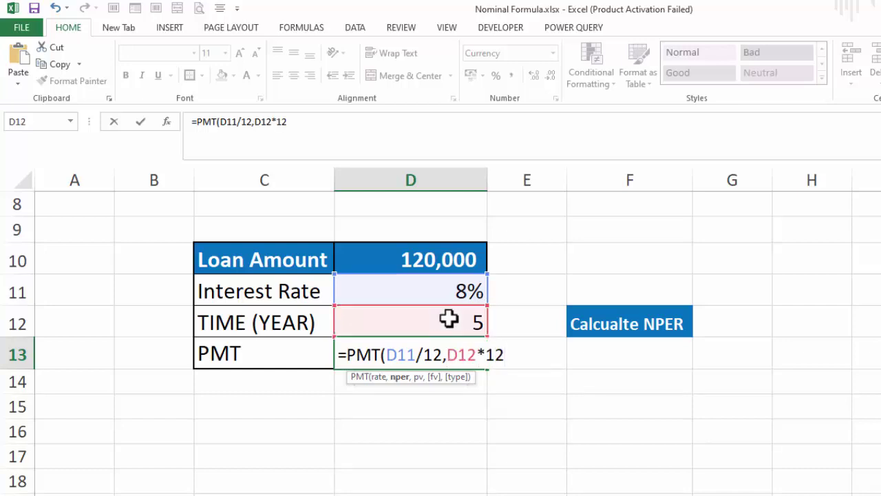
pyautogui.write(',')
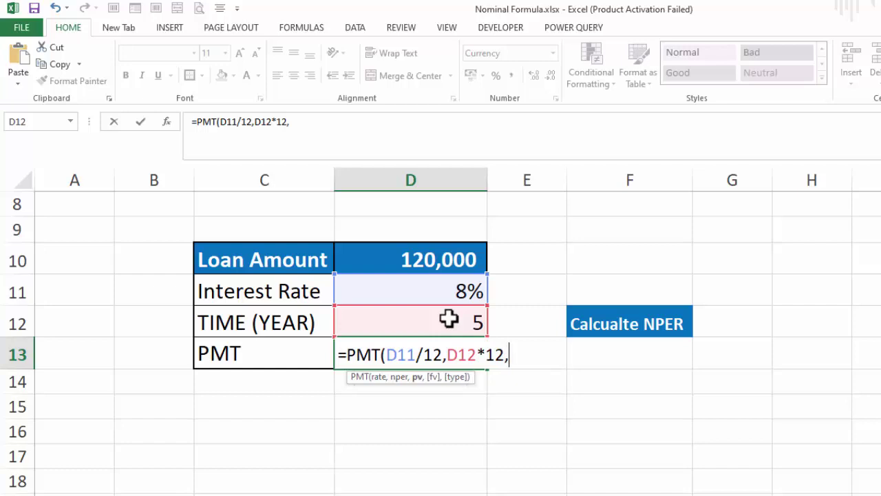
pyautogui.click(448, 258)
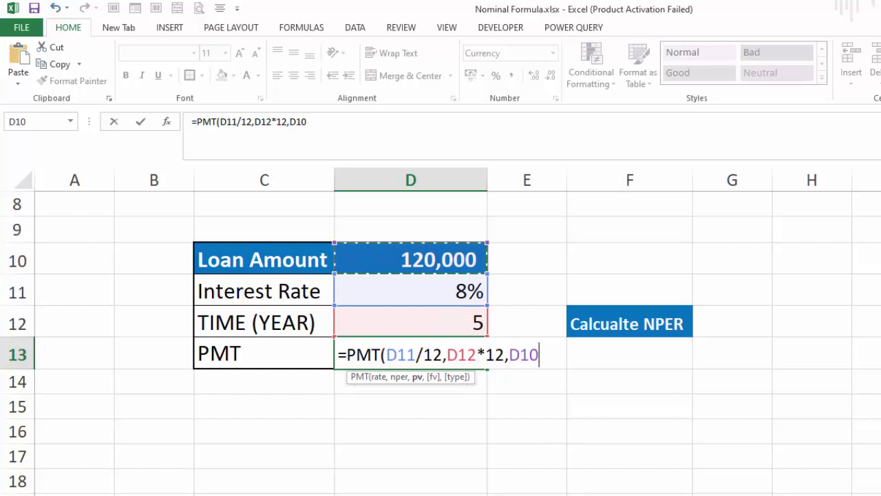
pyautogui.write(')')
pyautogui.press('Return')
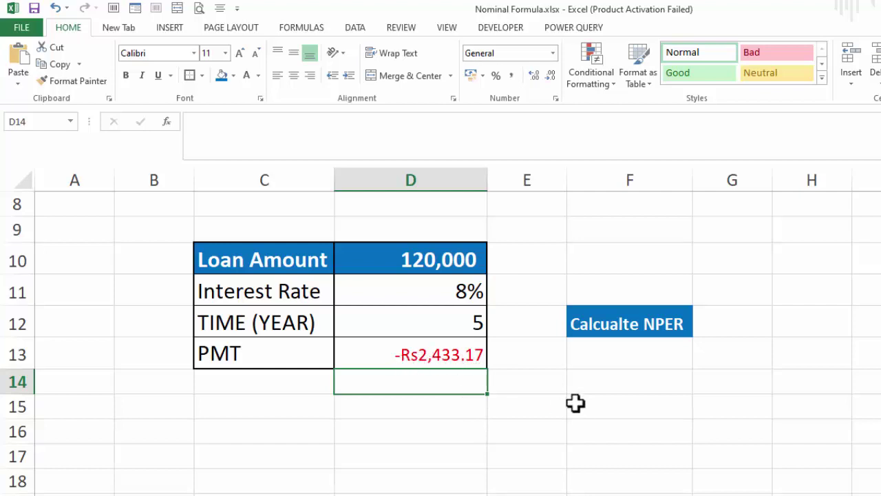
# Build the NPER formula in G12 from rate D11, payment D13 and loan amount D10
pyautogui.click(712, 321)
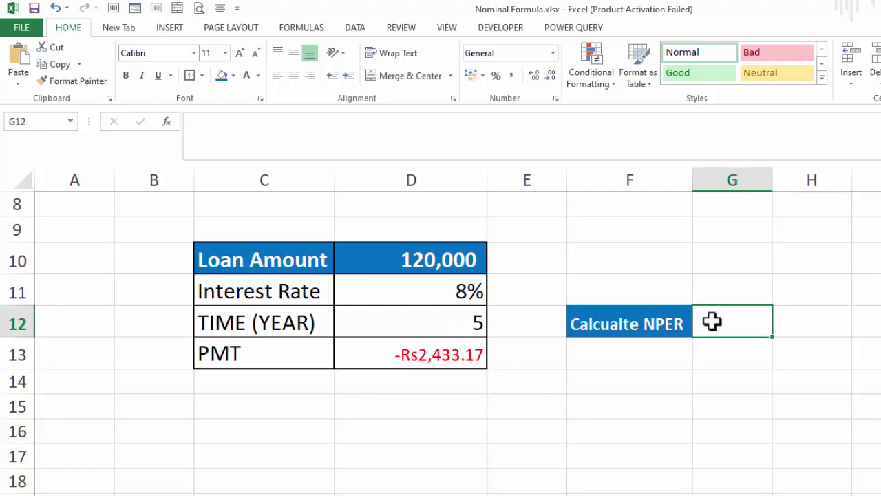
pyautogui.write('=')
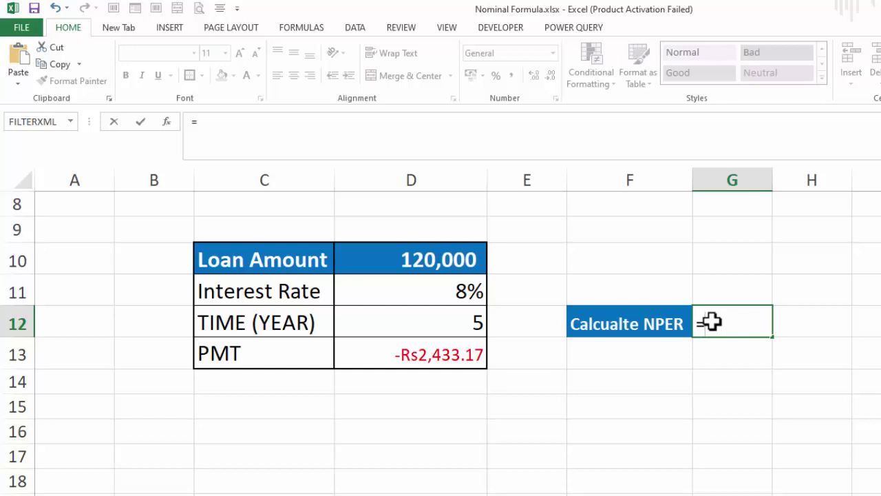
pyautogui.write('NPE')
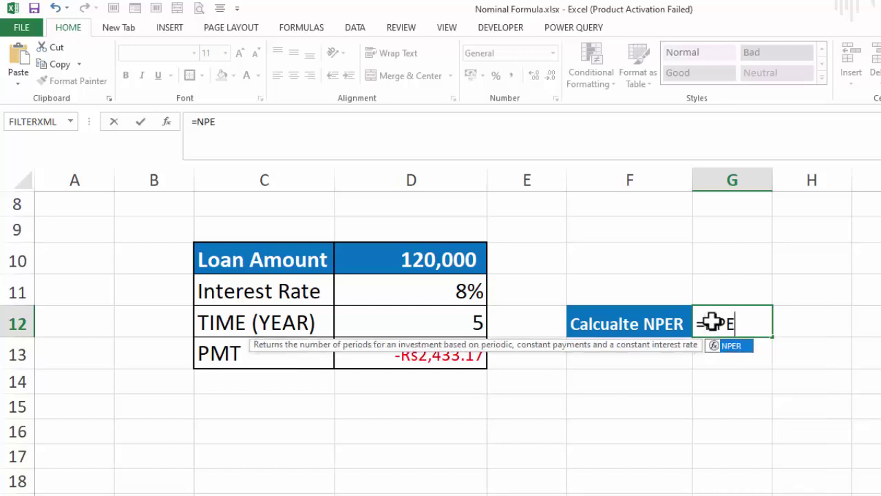
pyautogui.write('R')
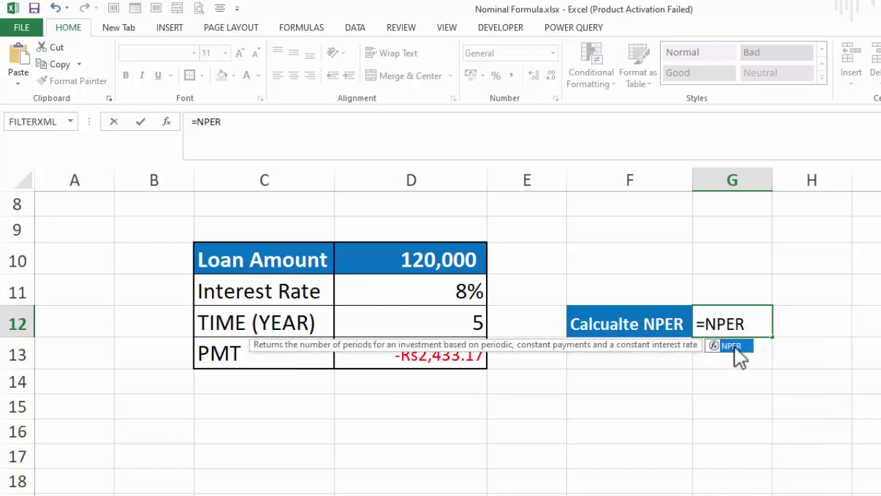
pyautogui.doubleClick(735, 347)
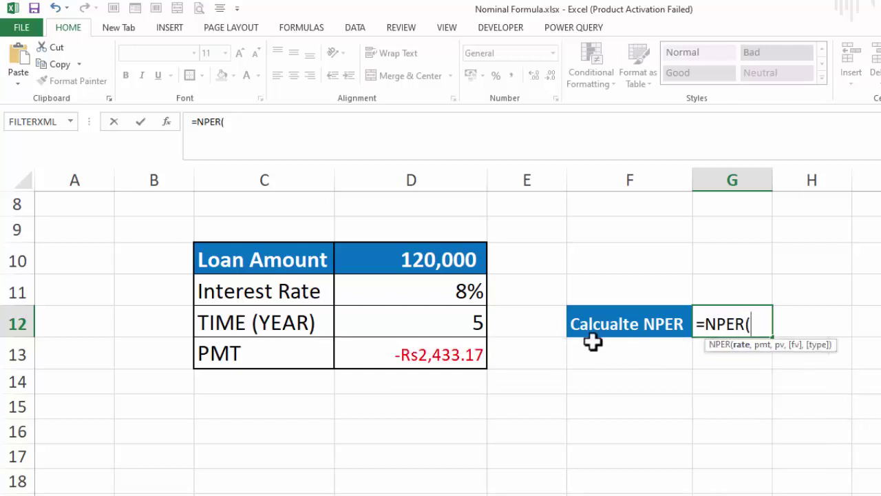
pyautogui.click(468, 292)
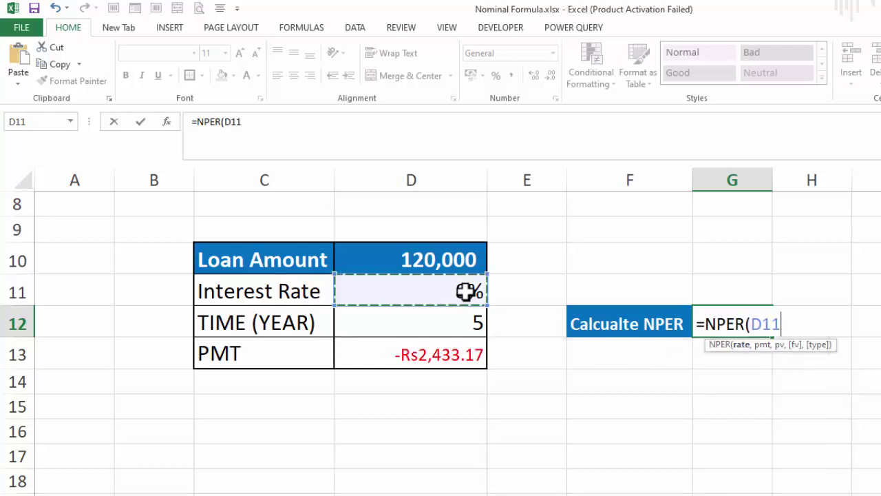
pyautogui.write('/')
pyautogui.press('BackSpace')
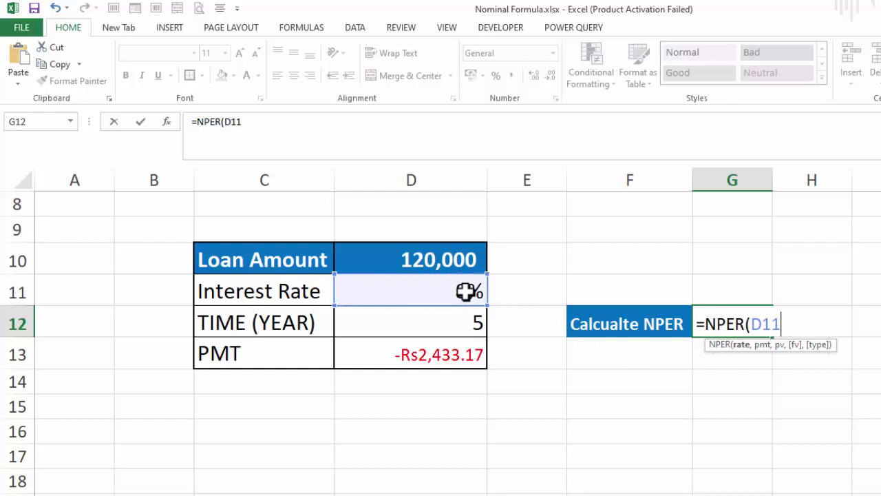
pyautogui.write('*')
pyautogui.write('12')
pyautogui.write(',')
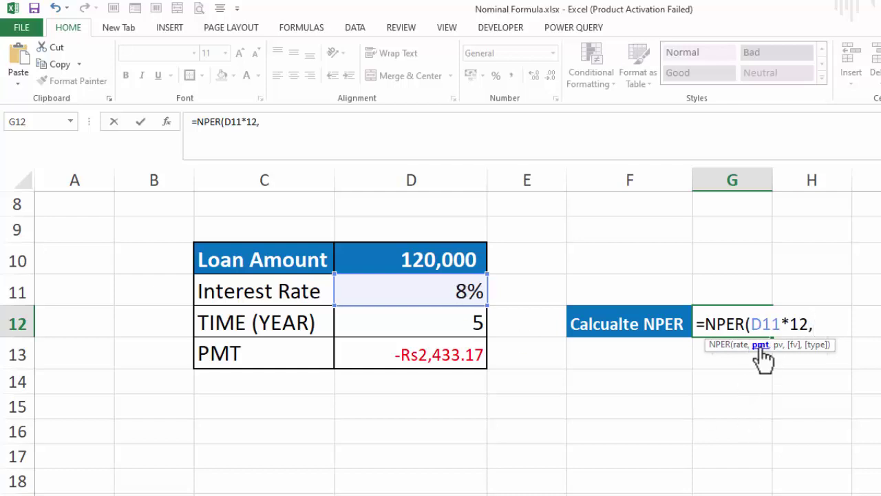
pyautogui.click(451, 349)
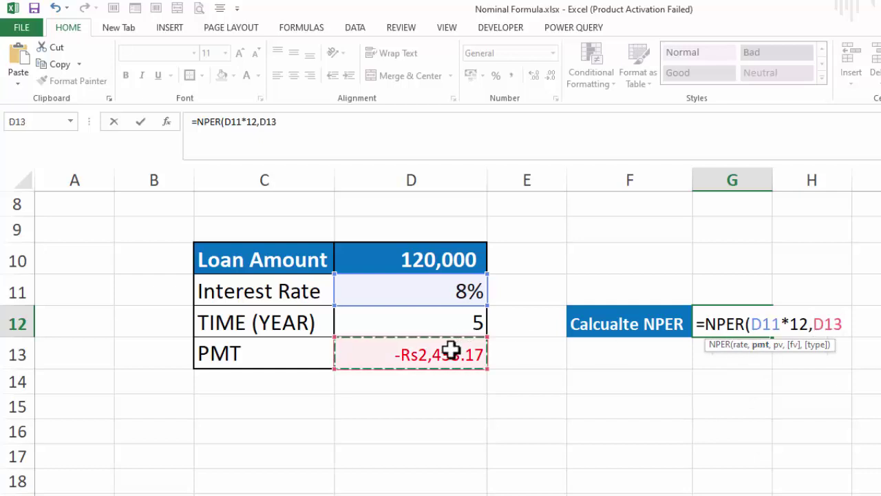
pyautogui.write(',')
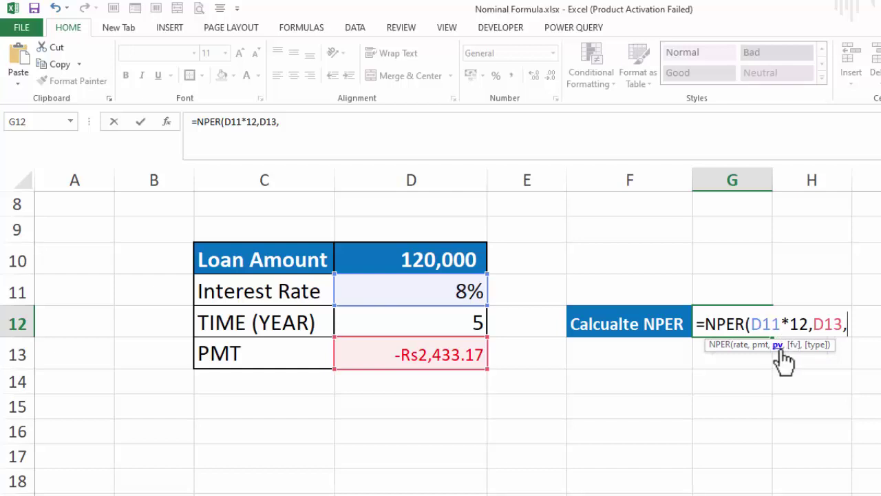
pyautogui.click(464, 260)
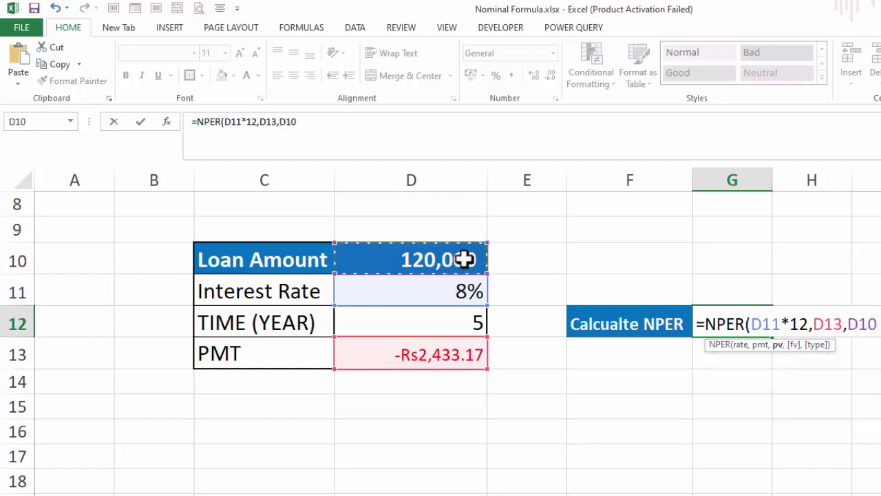
# Commit the NPER formula, then divide it by 12 so G12 shows 5 years
pyautogui.write(')')
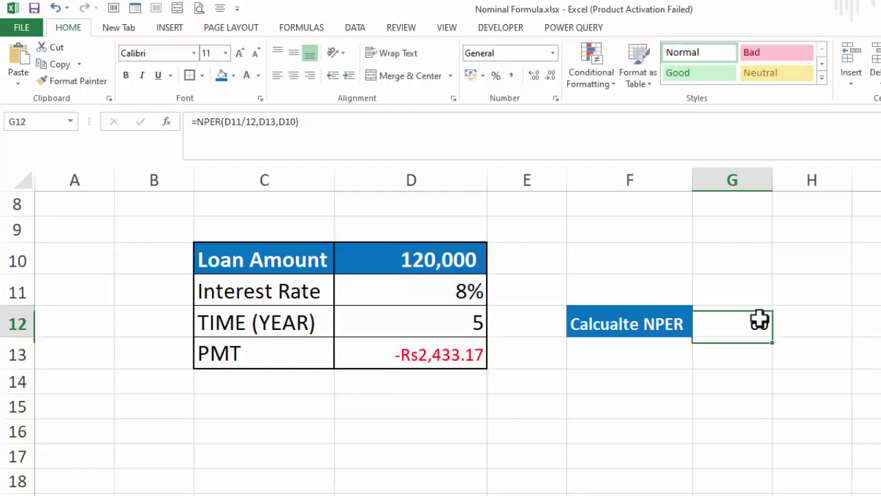
pyautogui.doubleClick(753, 323)
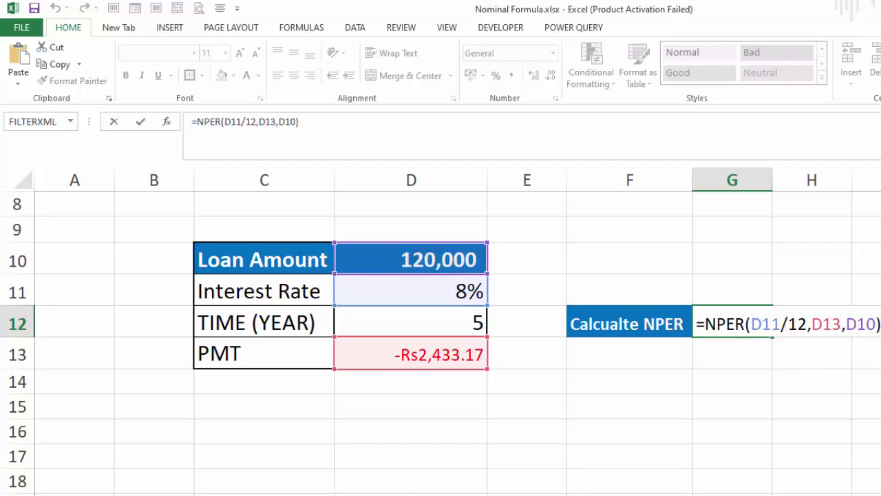
pyautogui.press('Return')
pyautogui.click(729, 316)
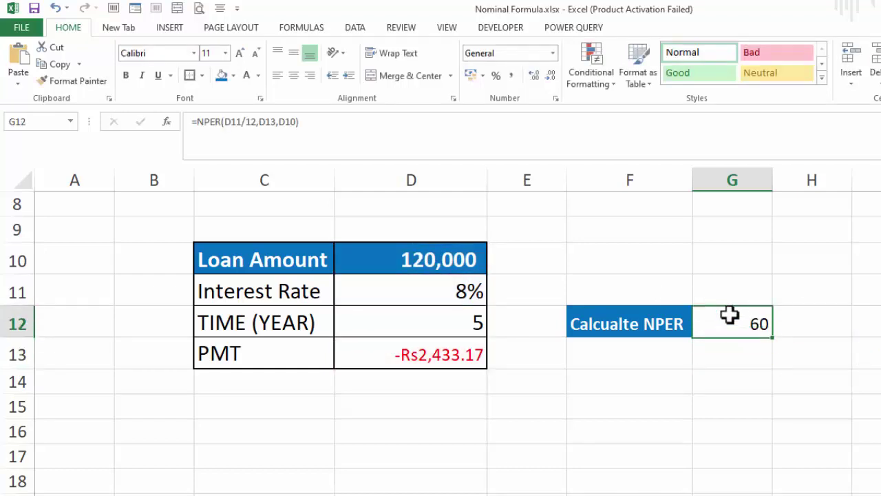
pyautogui.doubleClick(734, 317)
pyautogui.write('/12')
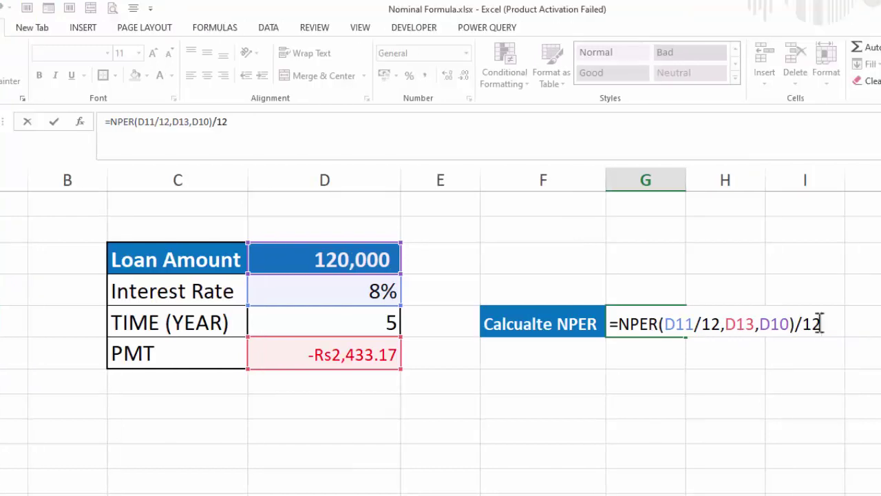
pyautogui.press('Return')
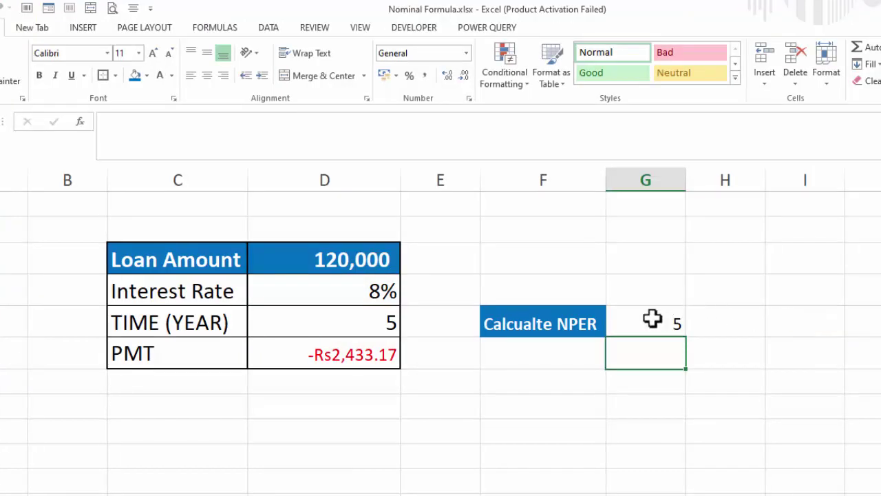
# Change TIME (YEAR) in D12 to 8, so PMT becomes -Rs1,696.40 and G12 returns 8
pyautogui.click(651, 318)
pyautogui.click(374, 328)
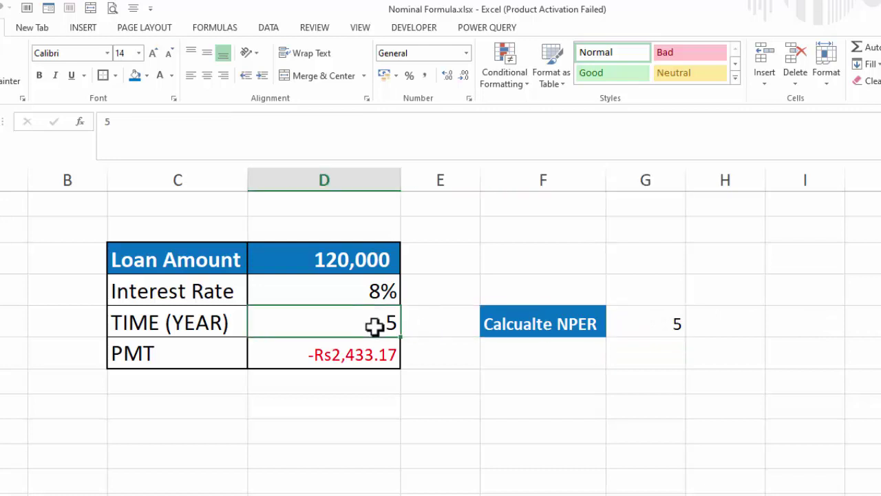
pyautogui.write('8')
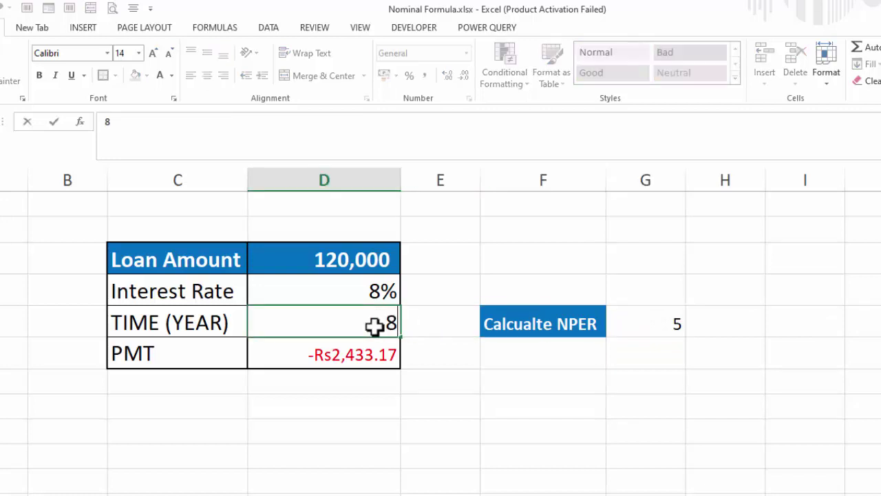
pyautogui.press('Return')
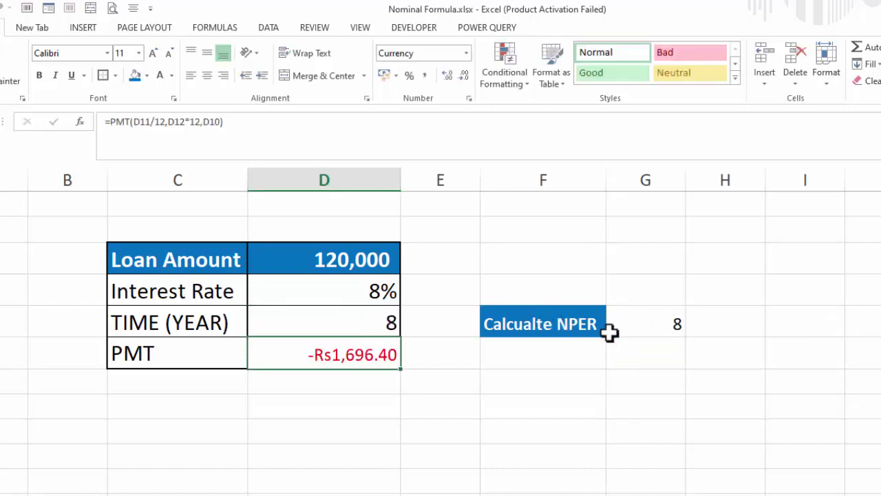